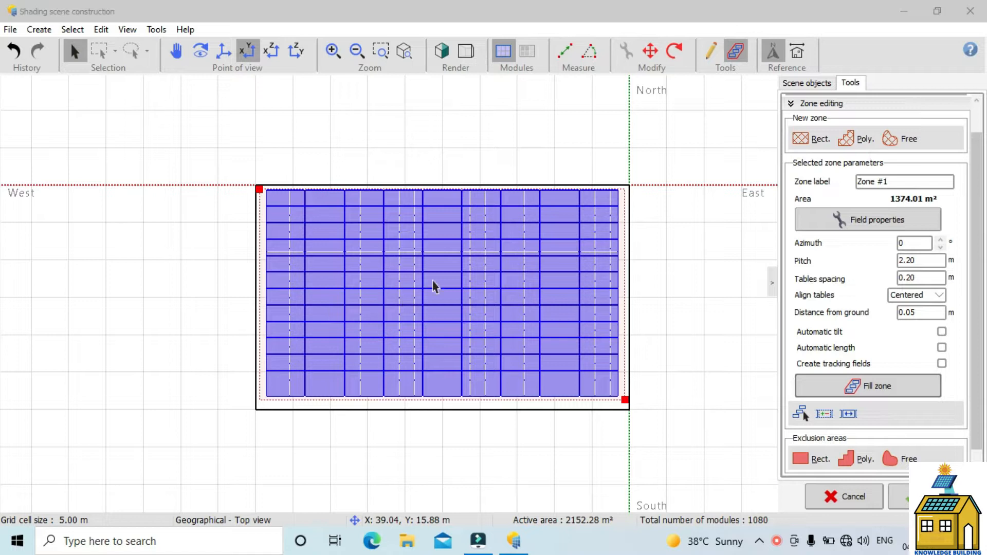
# Examine the row and table layout on the roof from the top and from several sides in perspective view
pyautogui.scroll(2, 456, 291)
pyautogui.scroll(-2, 456, 291)
pyautogui.scroll(2, 456, 293)
pyautogui.scroll(-1, 455, 293)
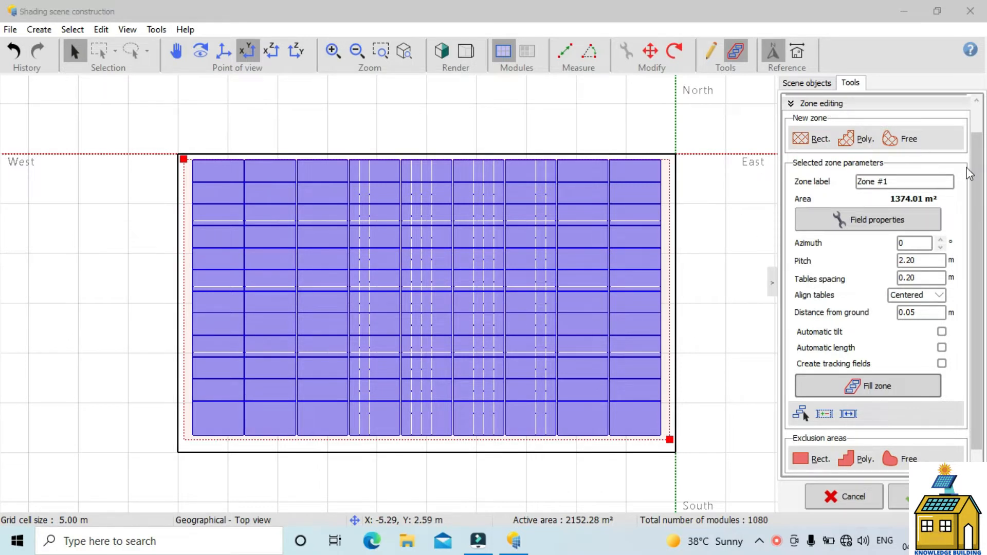
pyautogui.scroll(1, 975, 167)
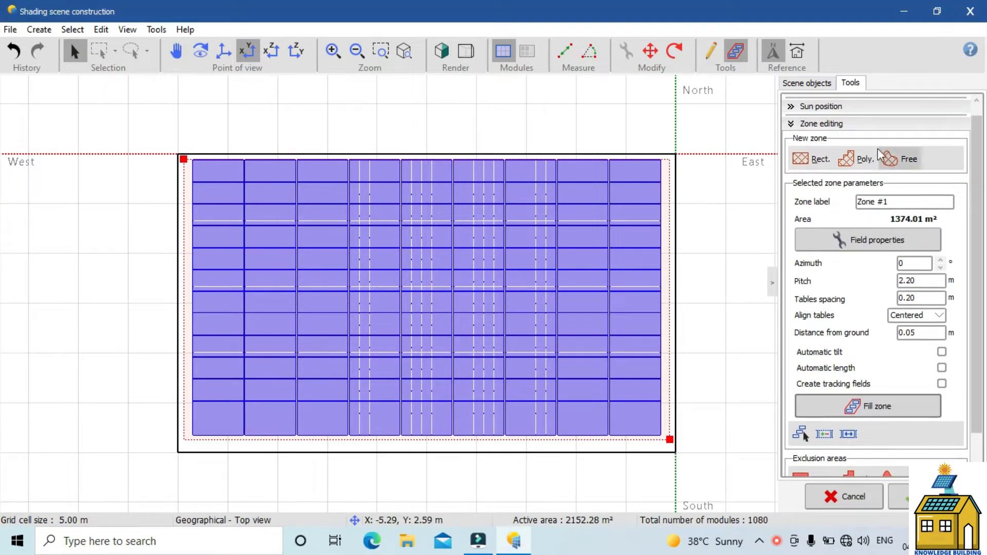
pyautogui.click(830, 126)
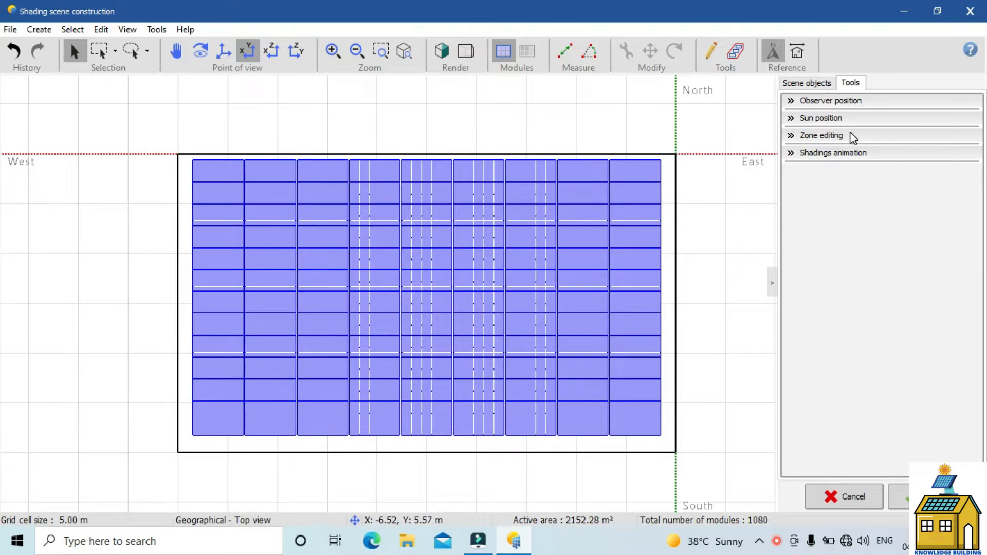
pyautogui.click(224, 53)
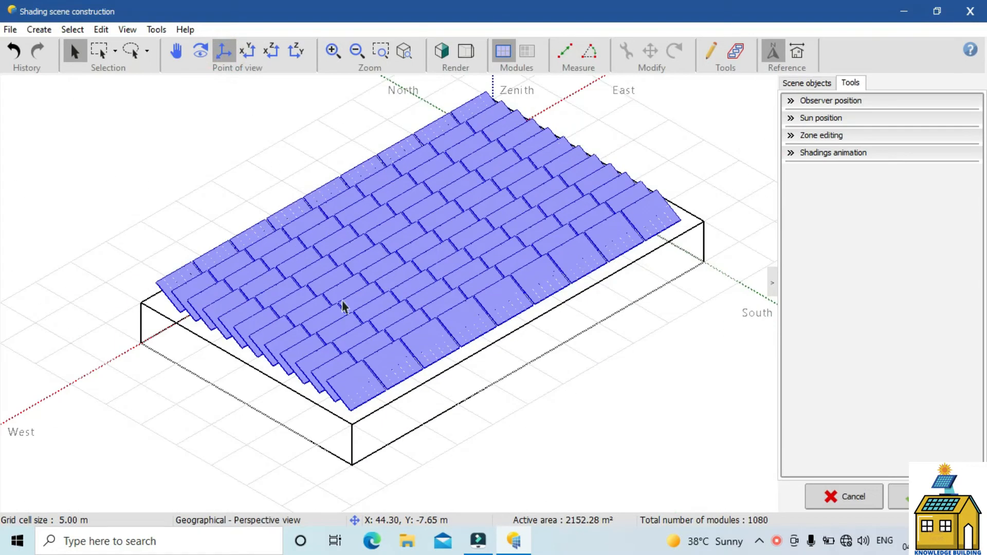
pyautogui.click(203, 51)
pyautogui.moveTo(370, 301); pyautogui.dragTo(577, 437)
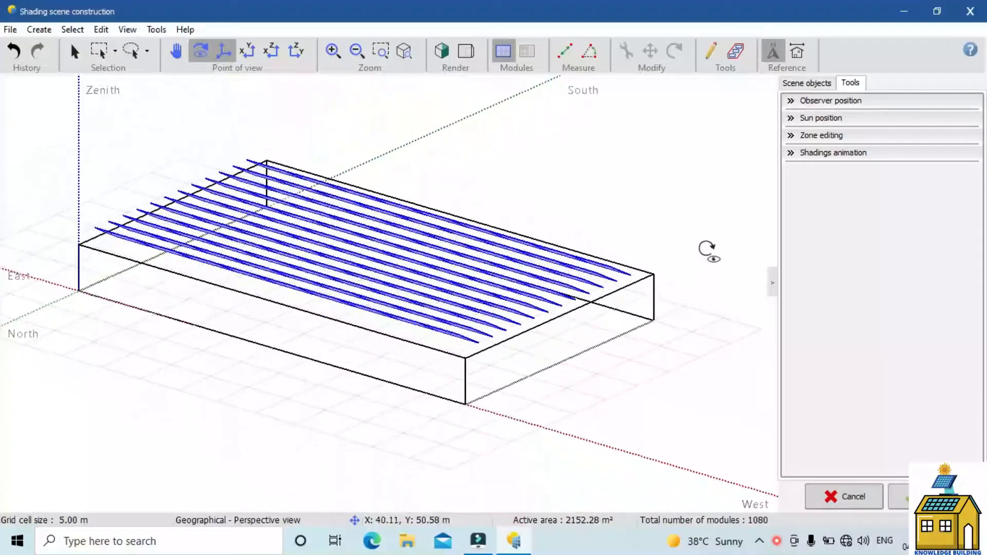
pyautogui.moveTo(708, 251); pyautogui.dragTo(399, 185)
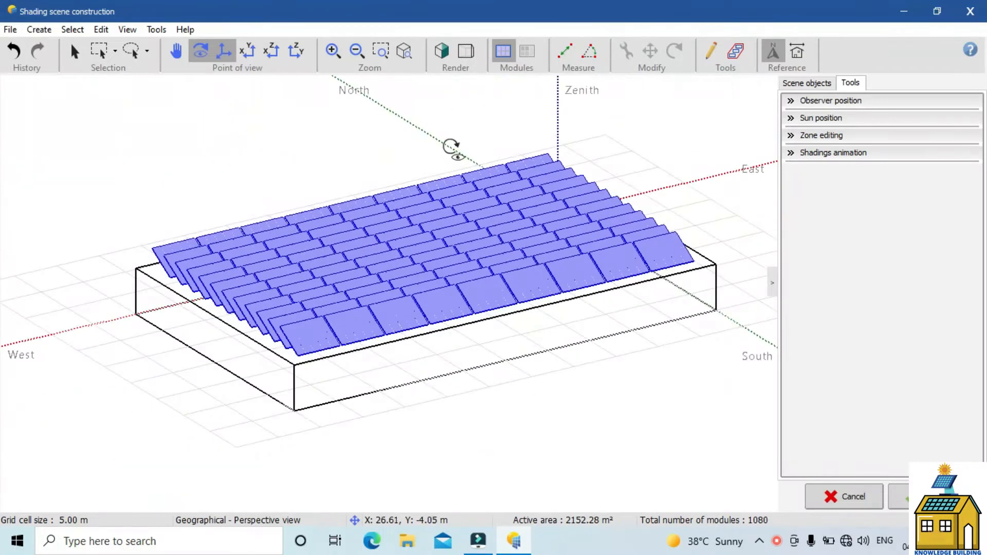
pyautogui.click(440, 51)
pyautogui.moveTo(520, 393)
pyautogui.mouseDown()
pyautogui.moveTo(650, 368)
pyautogui.moveTo(697, 324)
pyautogui.moveTo(720, 388)
pyautogui.moveTo(509, 428)
pyautogui.moveTo(500, 375)
pyautogui.moveTo(476, 412)
pyautogui.moveTo(578, 348)
pyautogui.moveTo(573, 400)
pyautogui.moveTo(512, 405)
pyautogui.mouseUp()
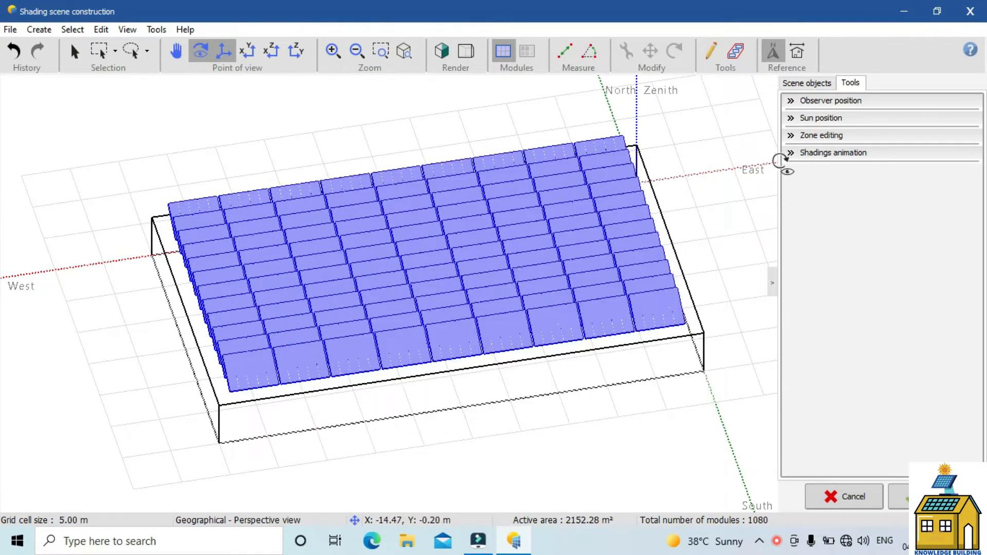
# Set the pitch of Zone #1 to 3.30 m, refill the zone with tables and finish zone editing
pyautogui.click(823, 136)
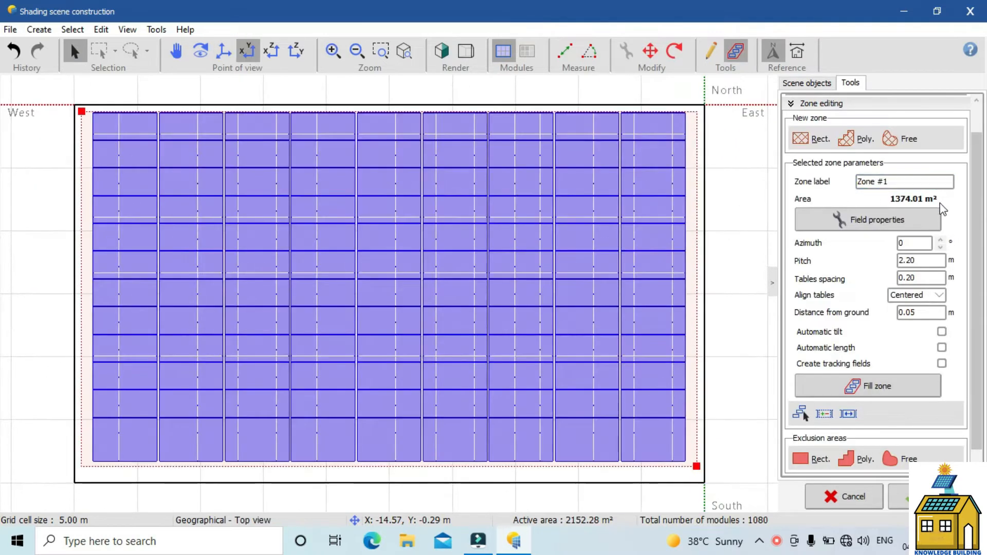
pyautogui.click(907, 263)
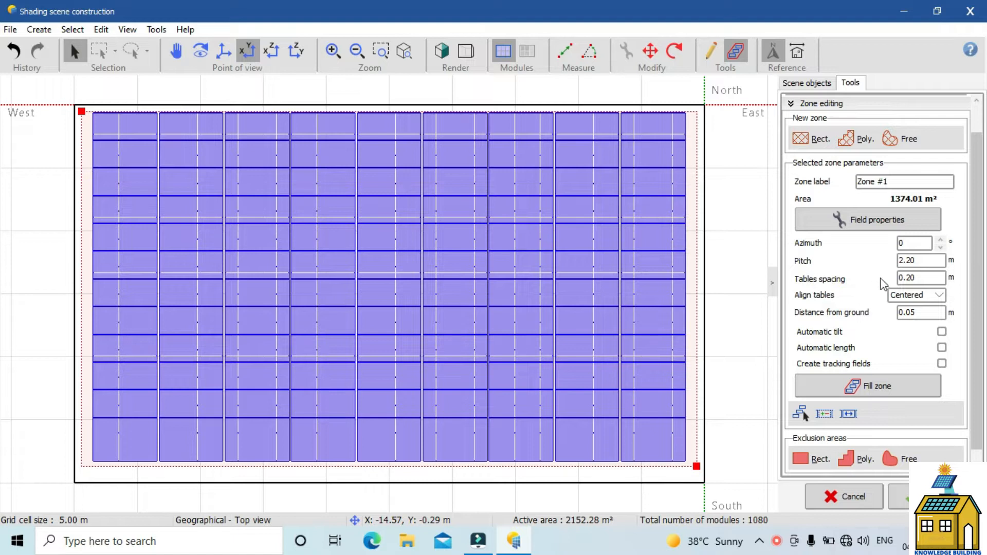
pyautogui.moveTo(921, 261); pyautogui.dragTo(900, 262)
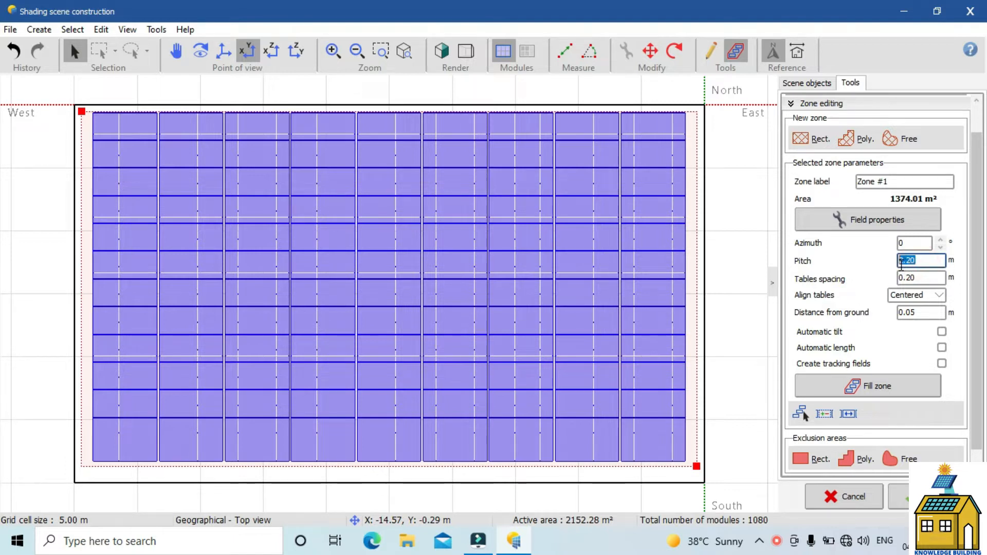
pyautogui.write('3.')
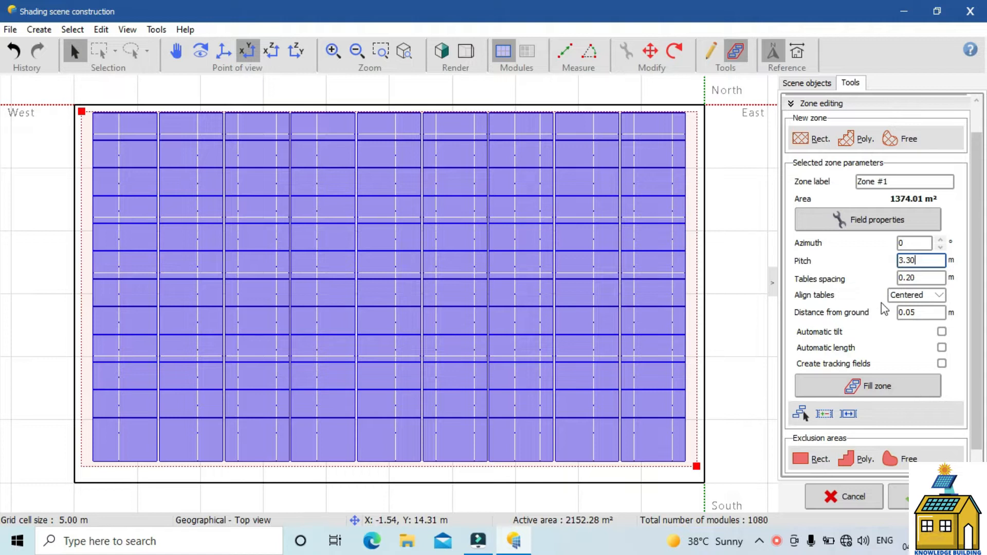
pyautogui.click(897, 391)
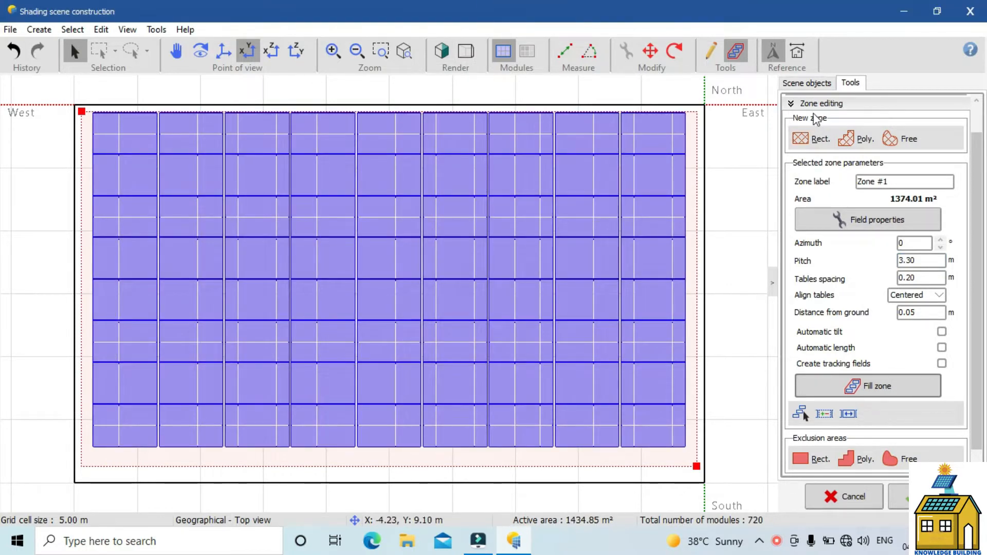
pyautogui.click(818, 103)
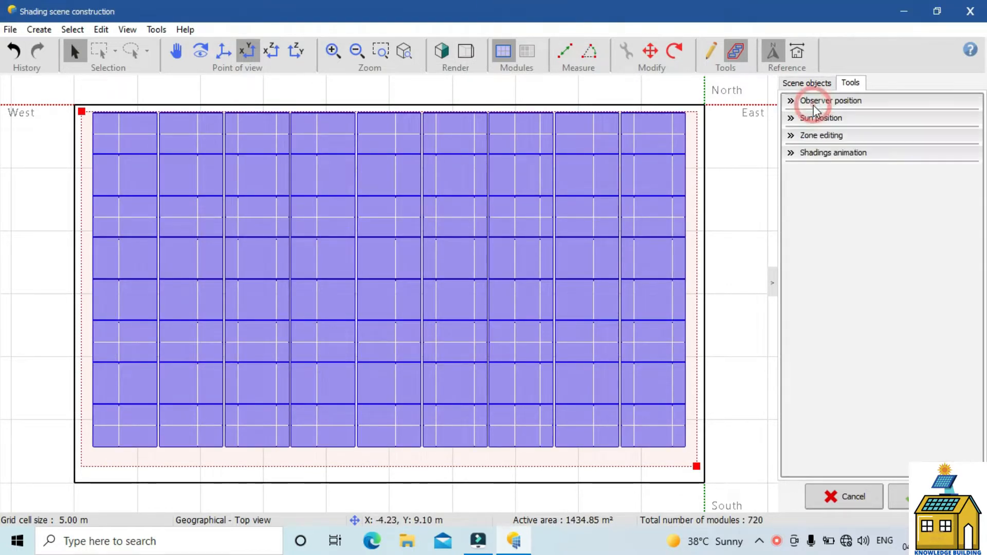
# Run the shadings animation for 21-12-2021 in 15-minute steps on the 3.30 m pitch layout, viewed in perspective
pyautogui.click(223, 51)
pyautogui.moveTo(538, 304); pyautogui.dragTo(402, 335)
pyautogui.moveTo(377, 297); pyautogui.dragTo(462, 314)
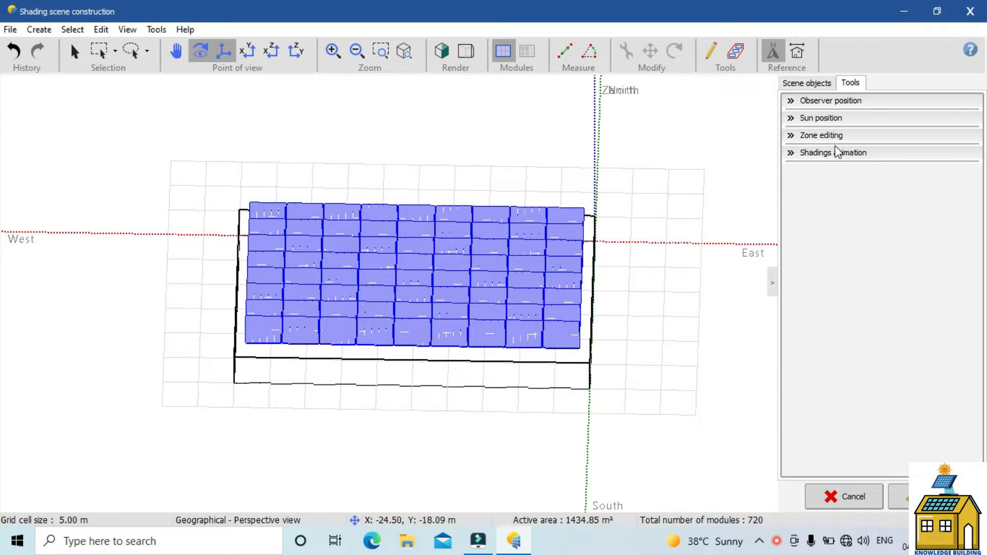
pyautogui.click(847, 154)
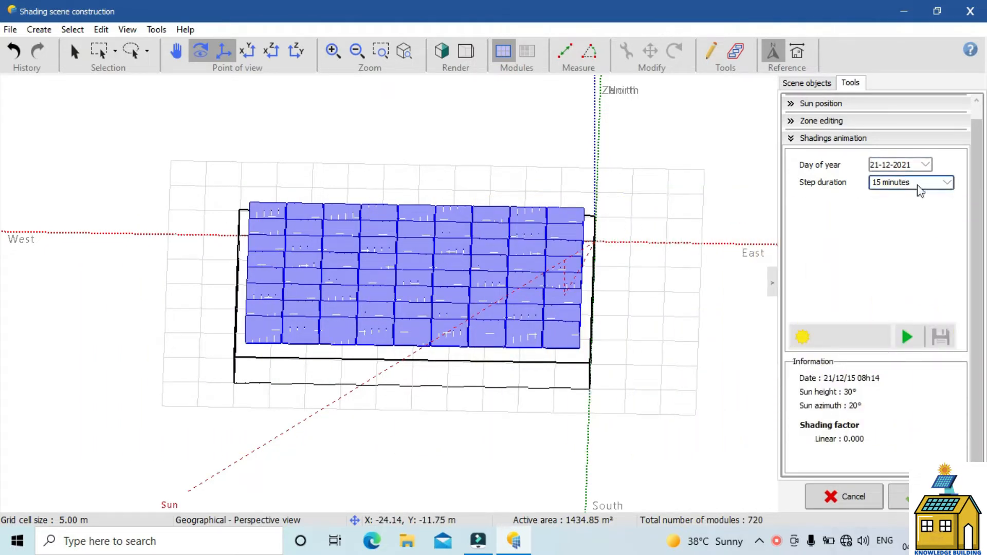
pyautogui.click(885, 184)
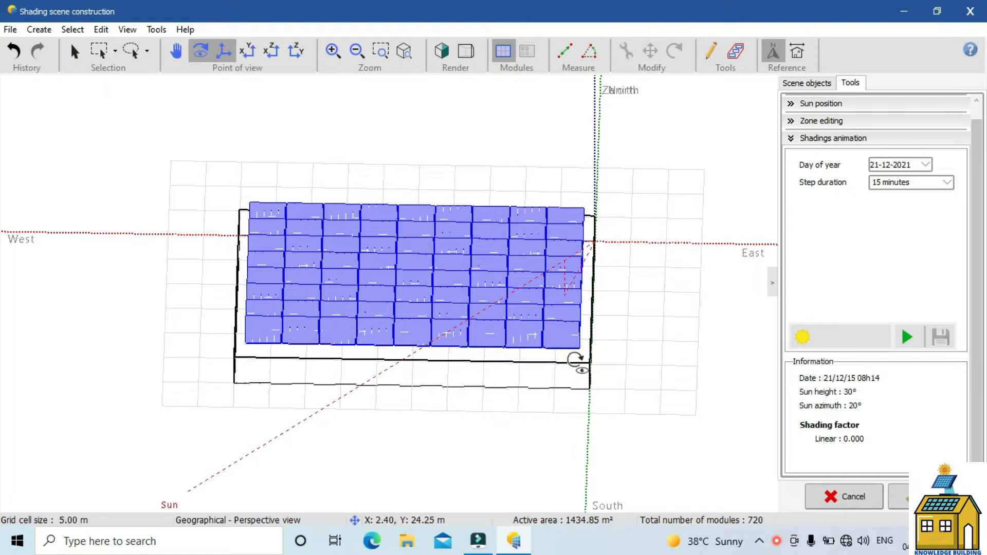
pyautogui.click(908, 341)
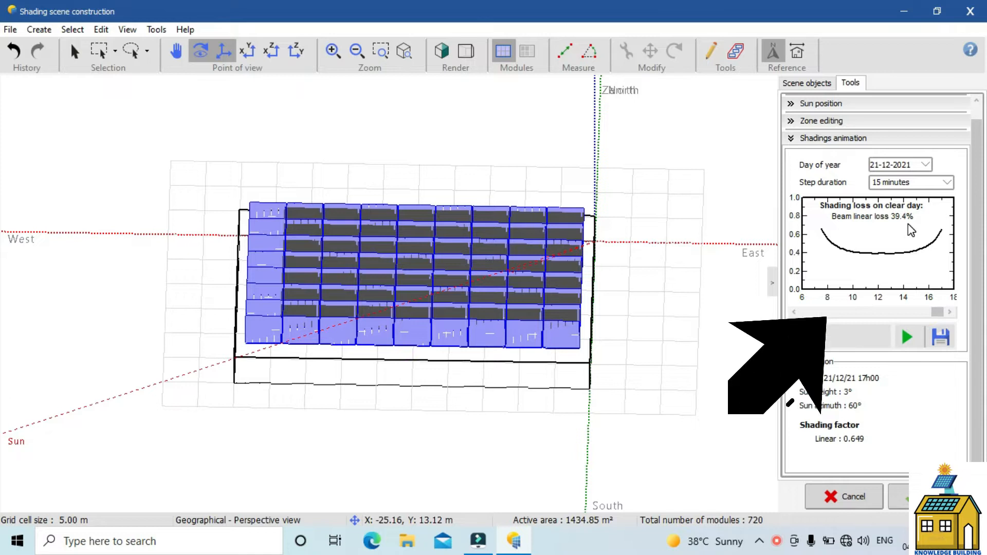
pyautogui.scroll(1, 982, 247)
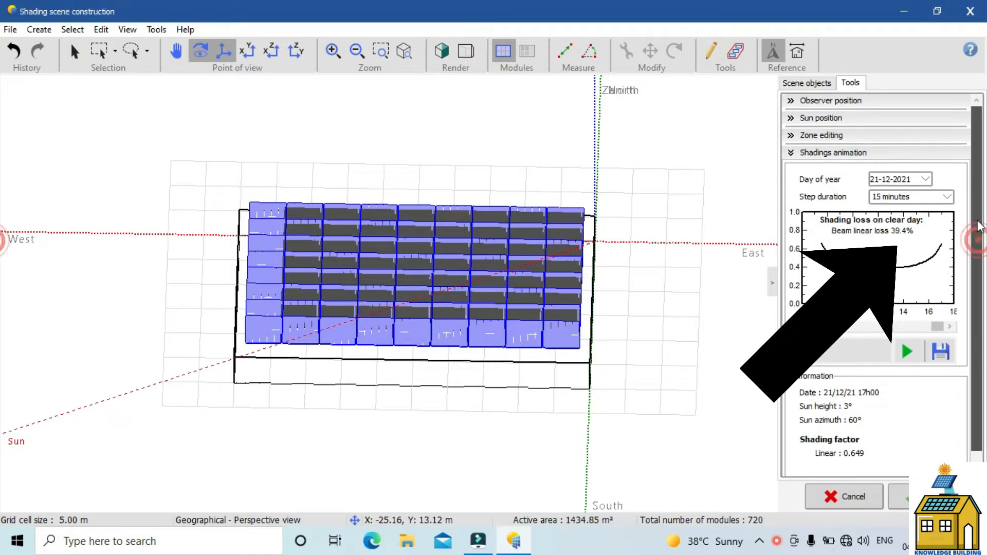
pyautogui.click(835, 153)
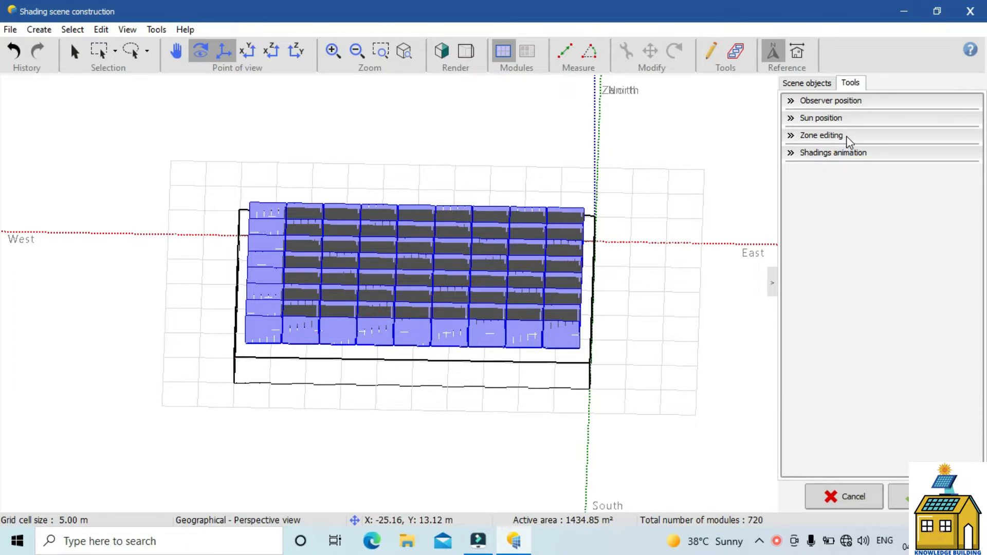
# Set the pitch of Zone #1 to 4.00 m and refill the zone with tables
pyautogui.click(848, 137)
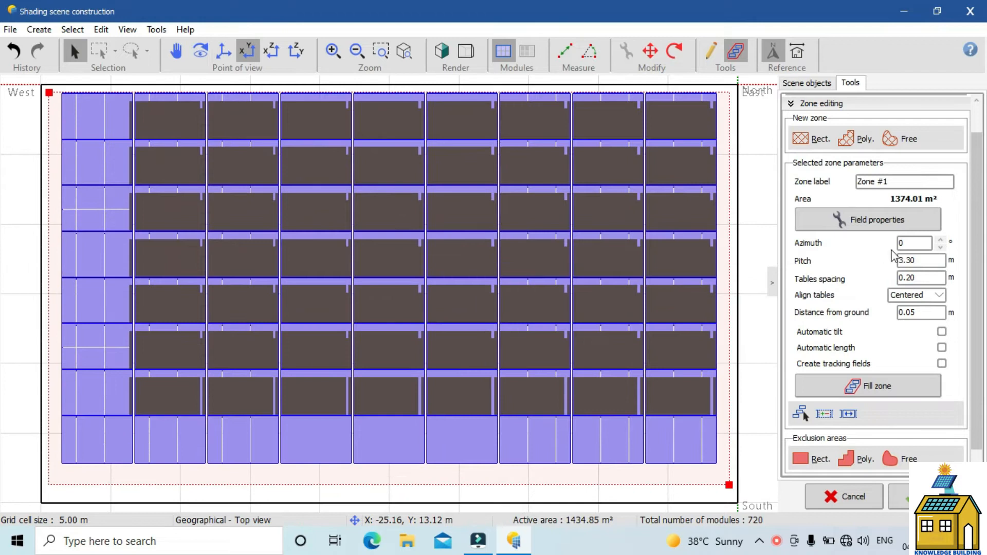
pyautogui.click(919, 259)
pyautogui.doubleClick(918, 260)
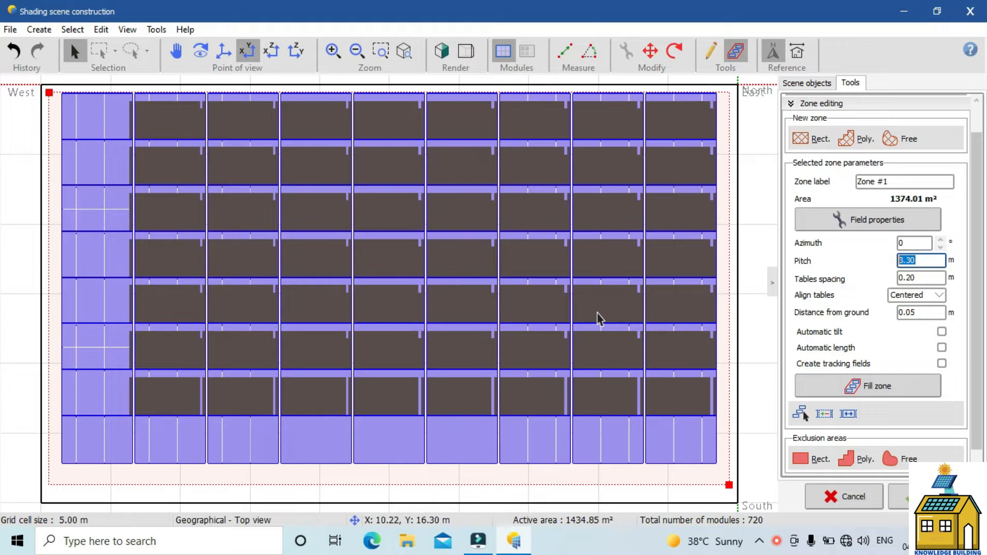
pyautogui.write('4.00')
# Set the pitch of Zone #1 to 6.00 m and refill the zone with tables
pyautogui.doubleClick(920, 260)
pyautogui.write('6.0')
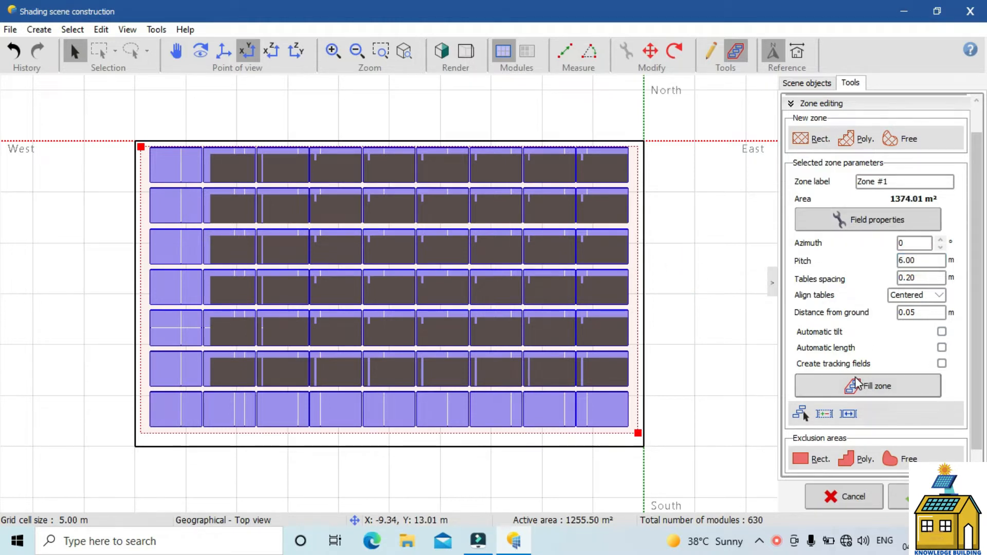
pyautogui.click(868, 386)
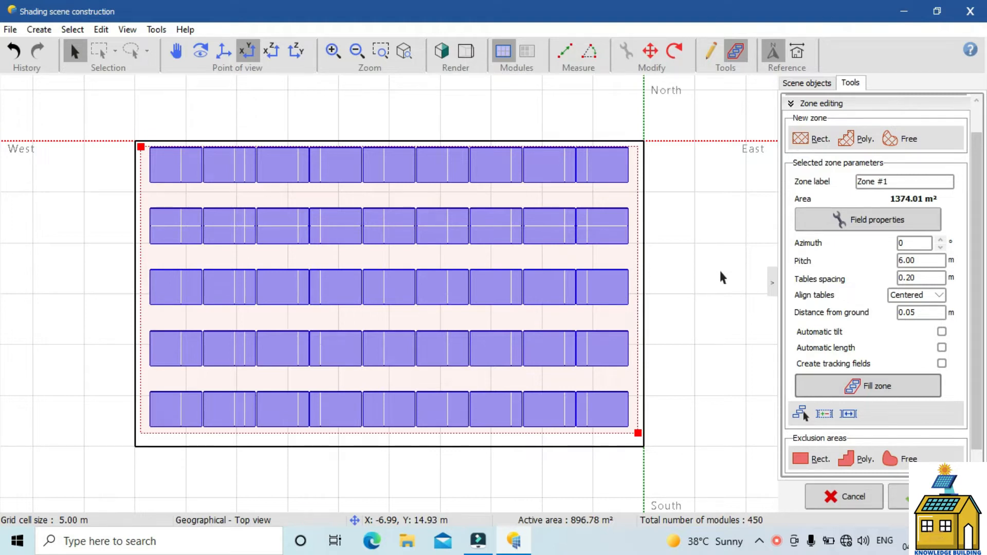
pyautogui.click(903, 262)
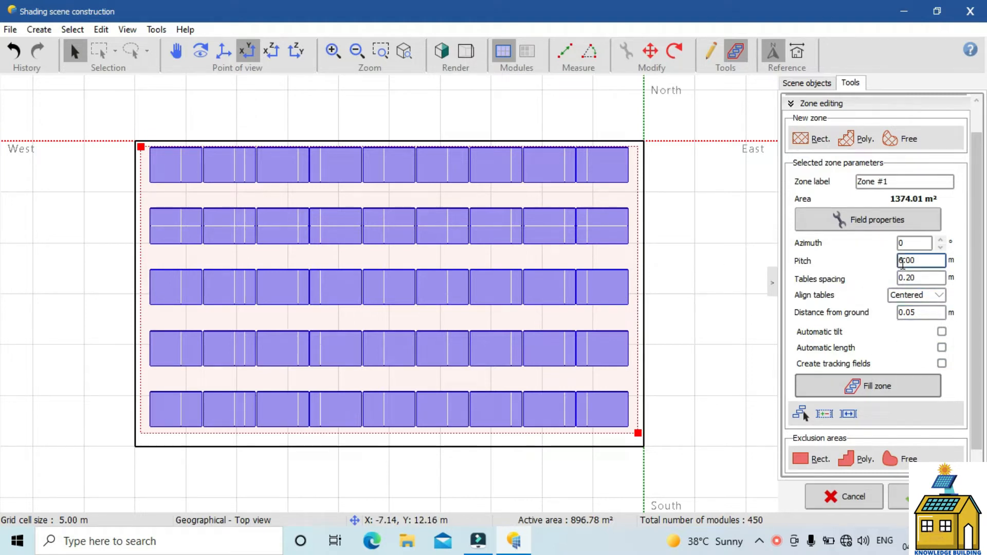
# Finish zone editing and run the shadings animation on the 6.00 m pitch layout in top view
pyautogui.click(848, 104)
pyautogui.click(693, 168)
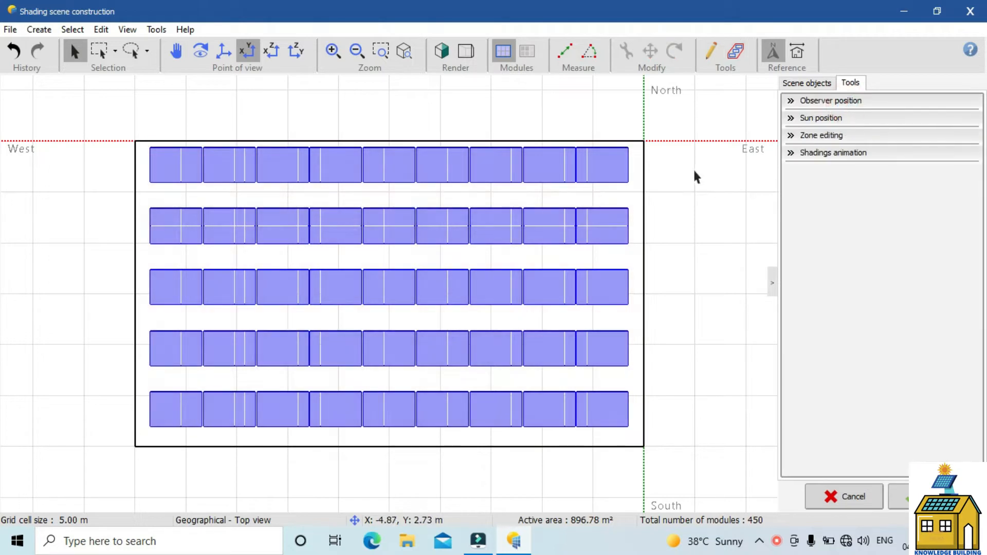
pyautogui.click(857, 153)
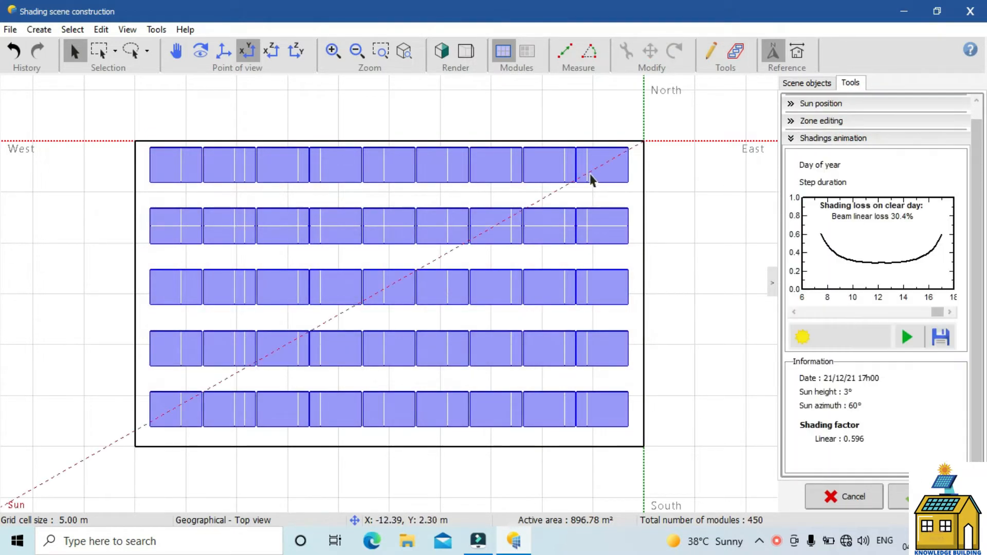
pyautogui.click(906, 337)
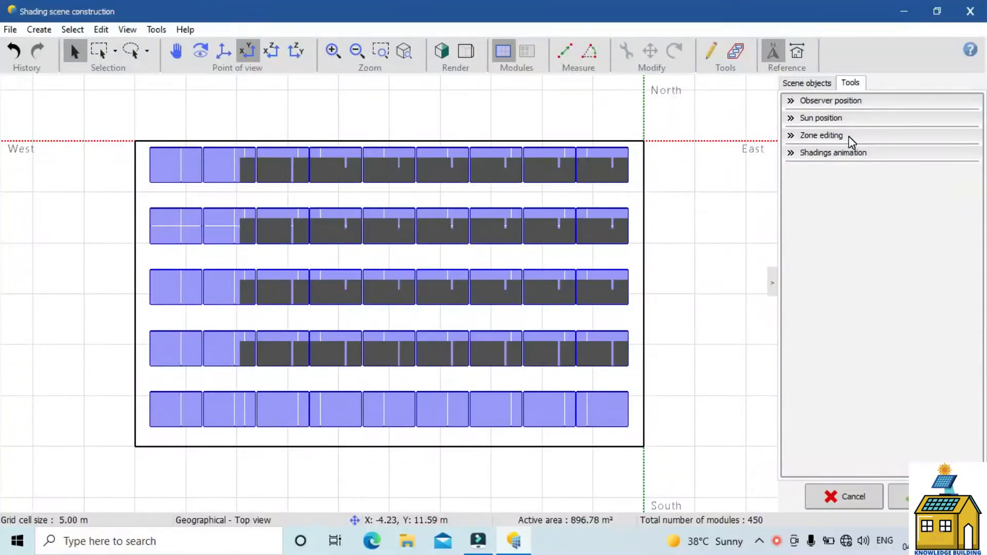
# Set the pitch of Zone #1 to 6.50 m, refill the zone with tables and finish zone editing
pyautogui.click(849, 136)
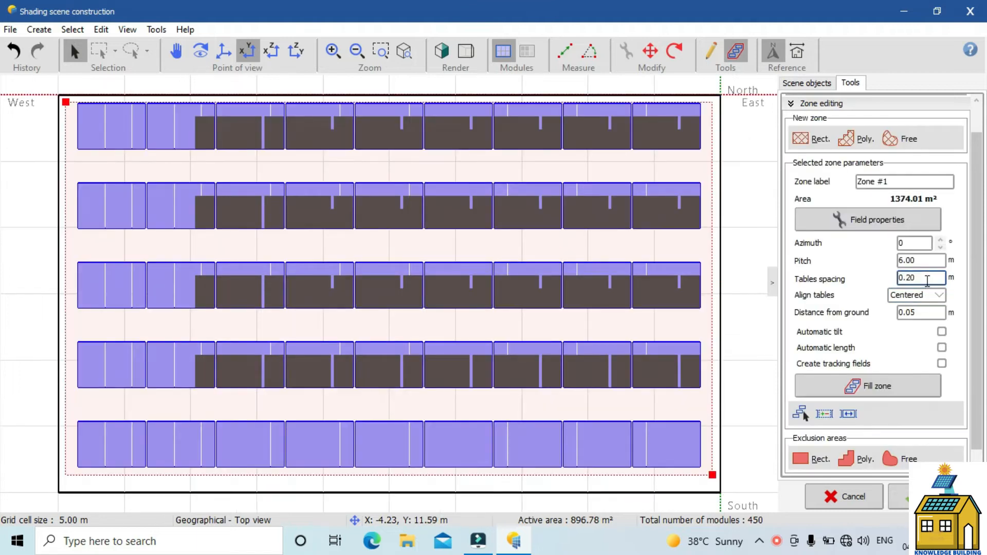
pyautogui.click(926, 280)
pyautogui.moveTo(924, 260); pyautogui.dragTo(873, 260)
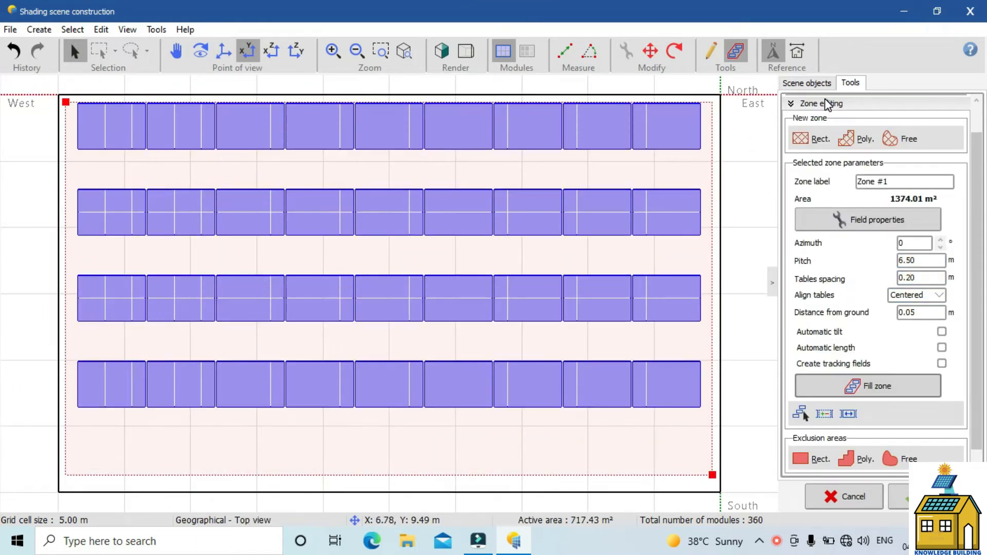
pyautogui.click(825, 106)
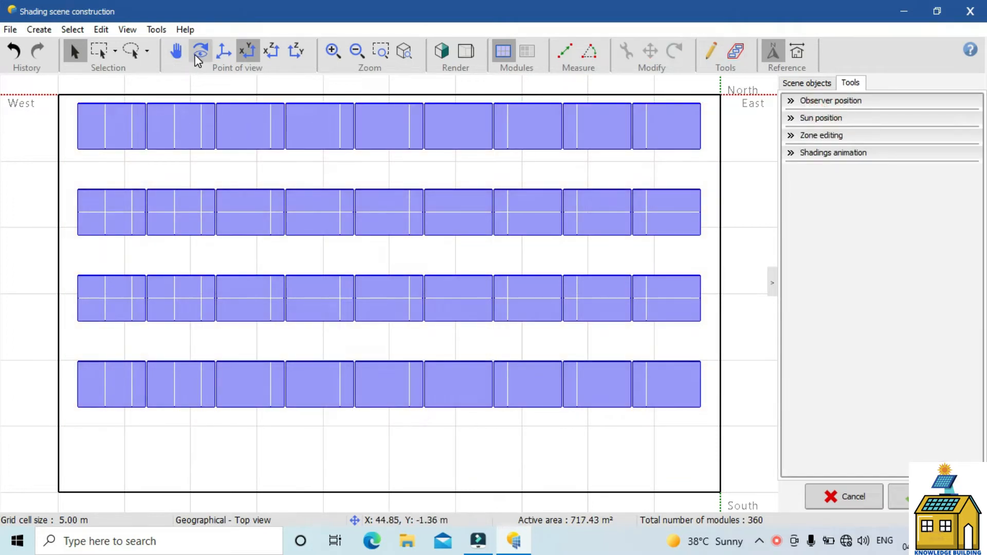
# Run the shadings animation for 21-12-2021 on the 6.50 m pitch layout and inspect the shadows between rows in perspective
pyautogui.click(197, 60)
pyautogui.moveTo(370, 341); pyautogui.dragTo(668, 211)
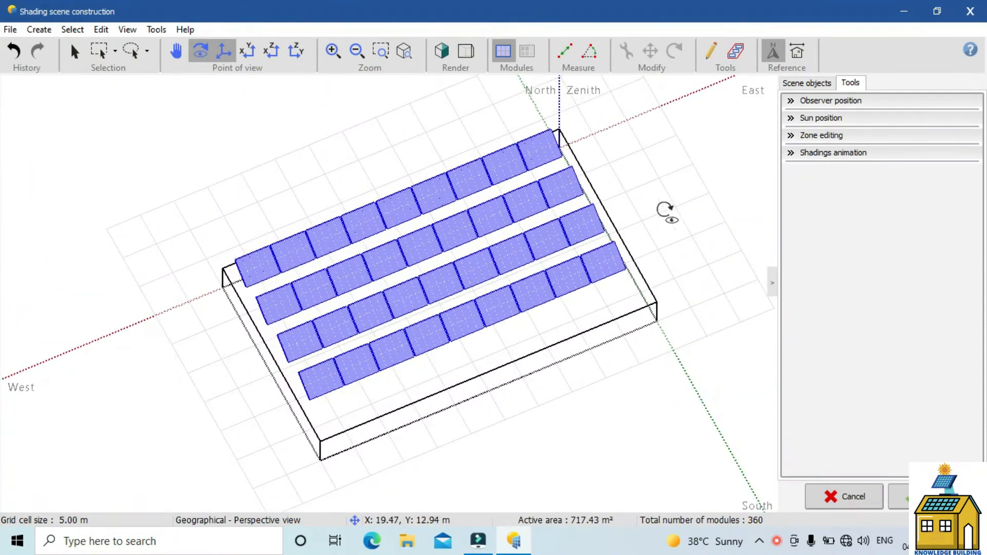
pyautogui.click(808, 155)
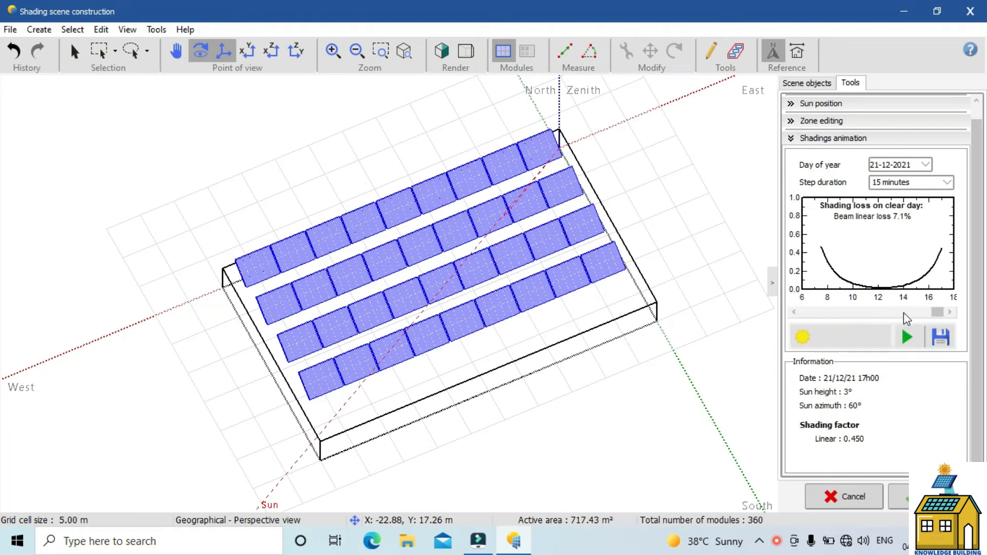
pyautogui.click(908, 337)
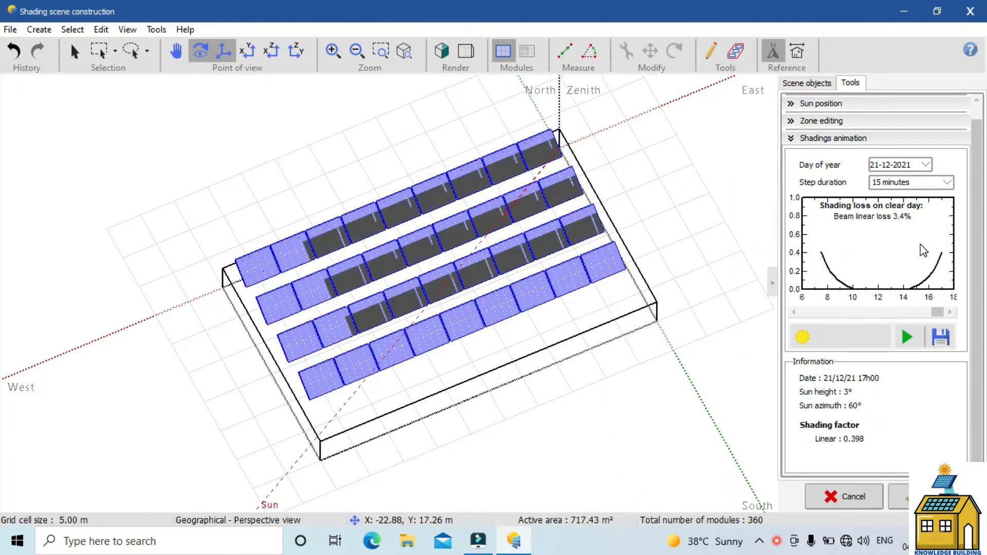
pyautogui.moveTo(520, 287); pyautogui.dragTo(502, 287)
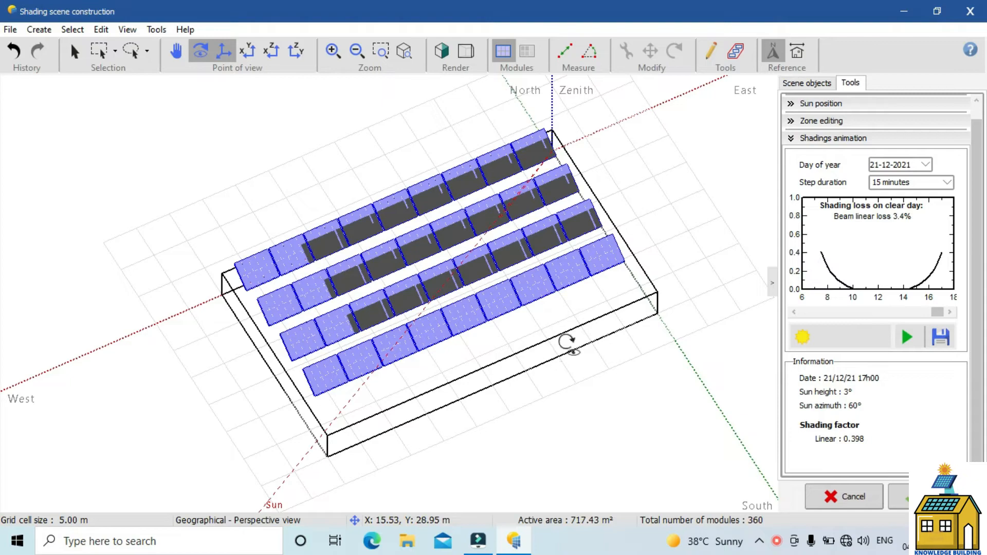
pyautogui.moveTo(621, 315)
pyautogui.mouseDown()
pyautogui.moveTo(447, 355)
pyautogui.moveTo(584, 302)
pyautogui.moveTo(557, 346)
pyautogui.mouseUp()
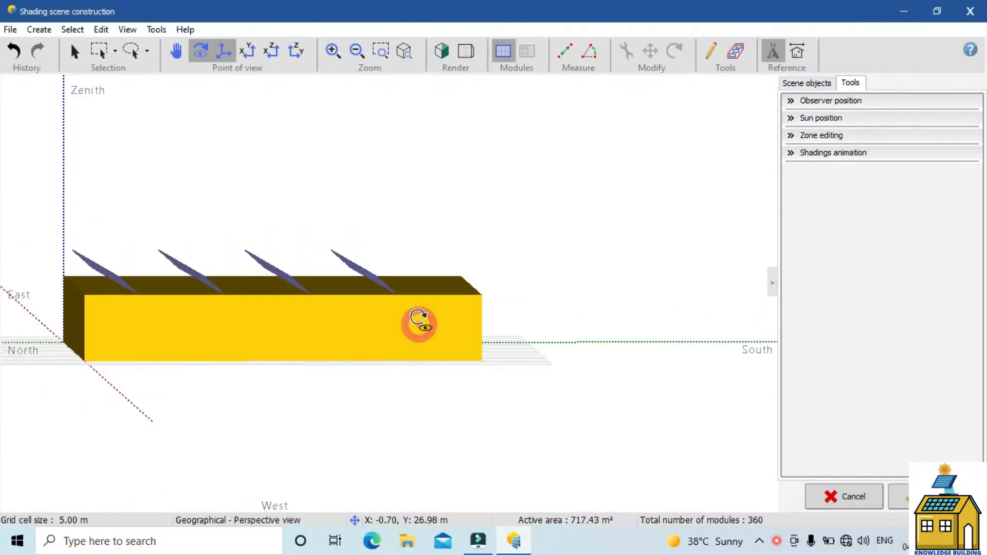
# Examine the gaps between the rows and the shadows on the tables of the 6.50 m layout from several perspective angles
pyautogui.moveTo(419, 321); pyautogui.dragTo(396, 319)
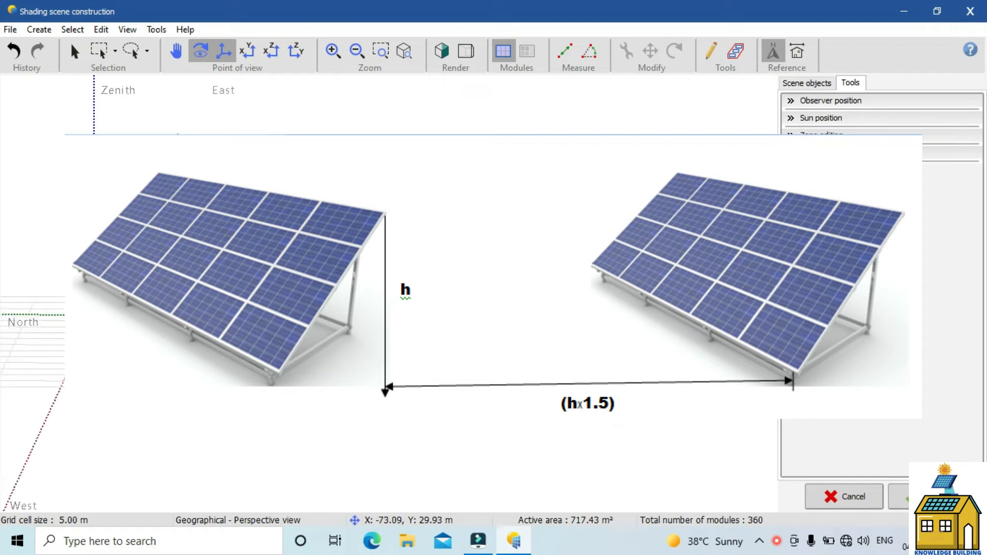
pyautogui.scroll(2, 388, 293)
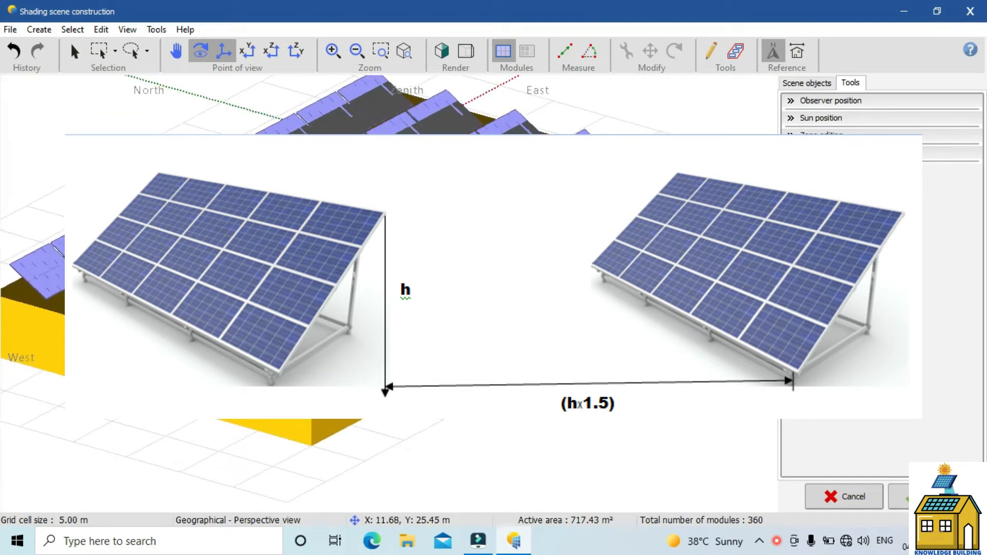
pyautogui.scroll(-5, 389, 293)
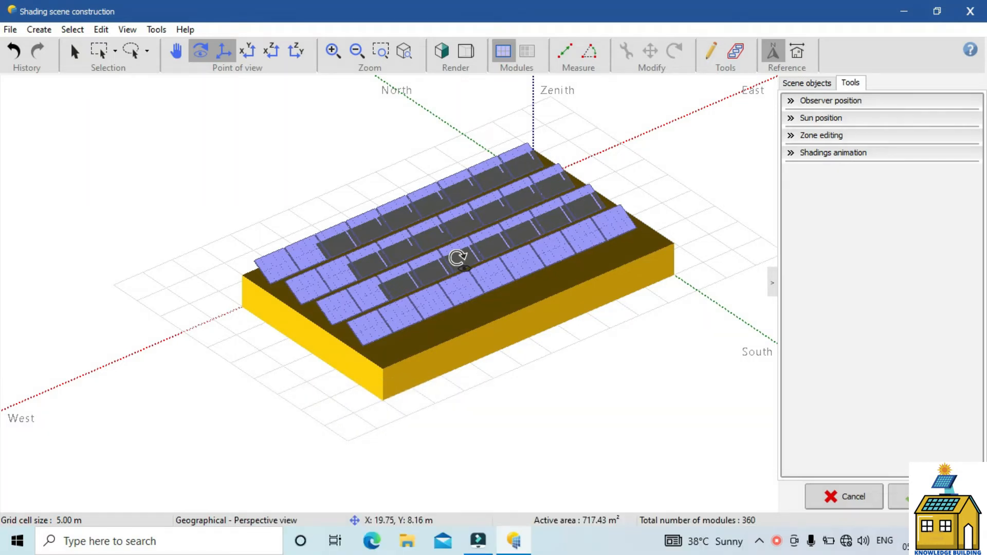
pyautogui.moveTo(459, 256); pyautogui.dragTo(470, 380)
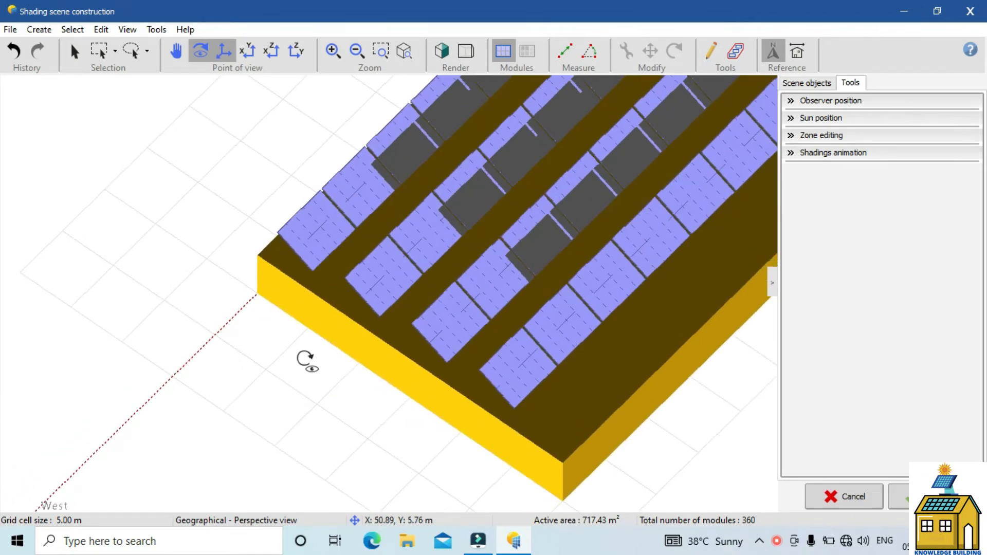
pyautogui.click(214, 306)
pyautogui.moveTo(214, 306); pyautogui.dragTo(237, 323)
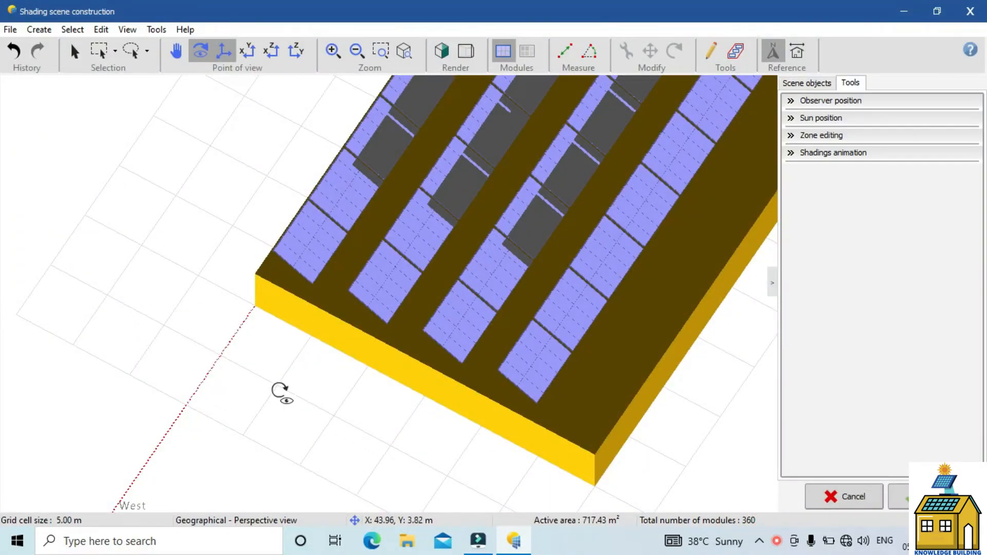
pyautogui.moveTo(372, 368); pyautogui.dragTo(407, 341)
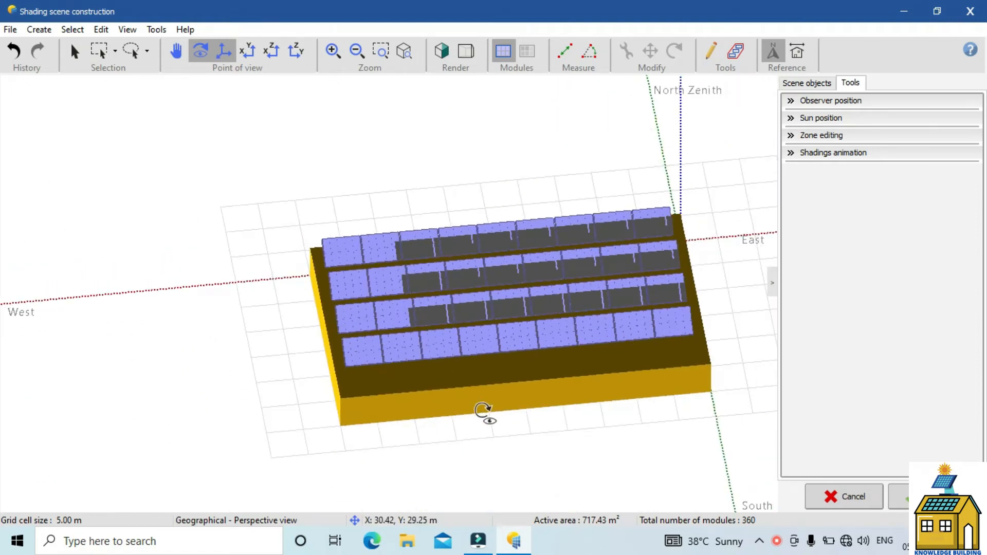
pyautogui.moveTo(436, 434); pyautogui.dragTo(517, 421)
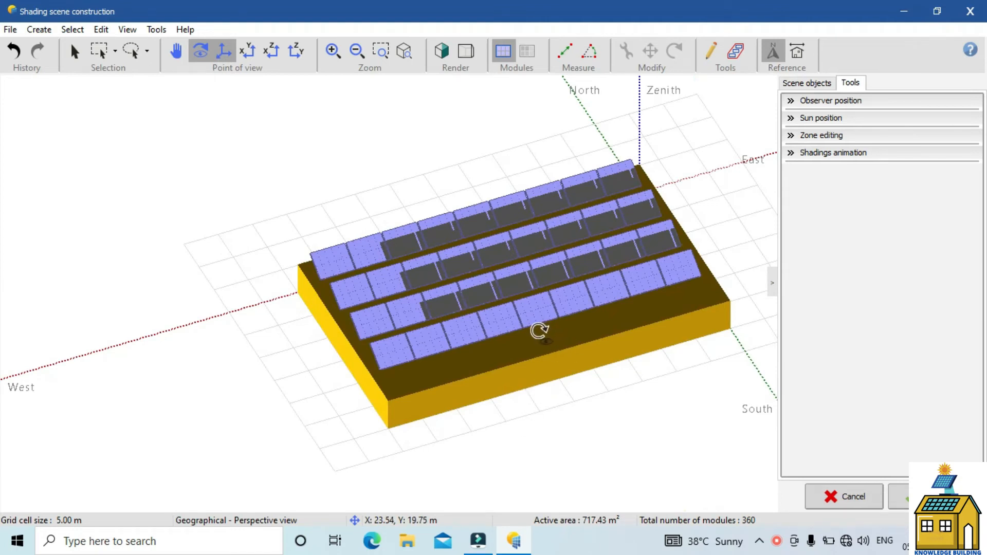
pyautogui.moveTo(520, 394); pyautogui.dragTo(565, 413)
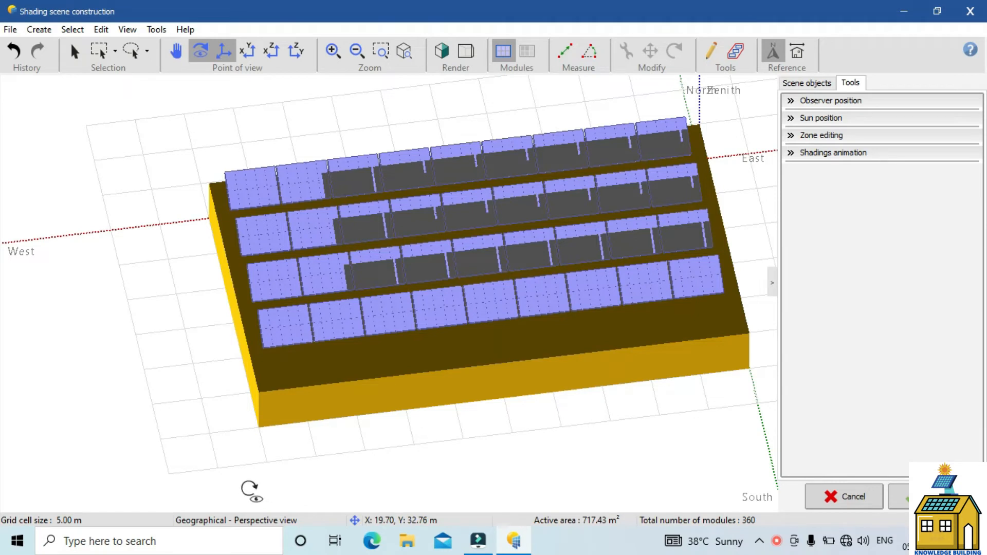
pyautogui.moveTo(250, 492); pyautogui.dragTo(393, 419)
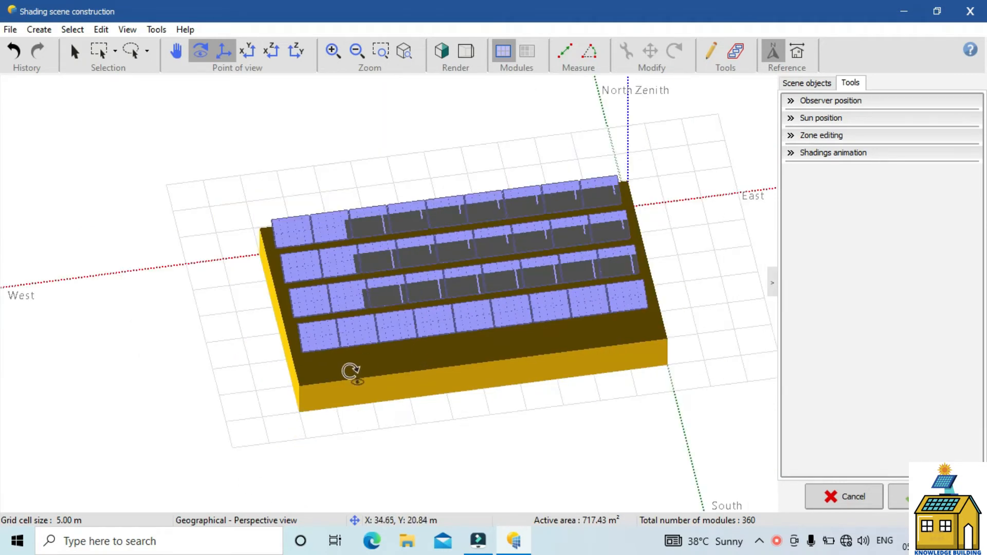
pyautogui.moveTo(420, 399); pyautogui.dragTo(379, 441)
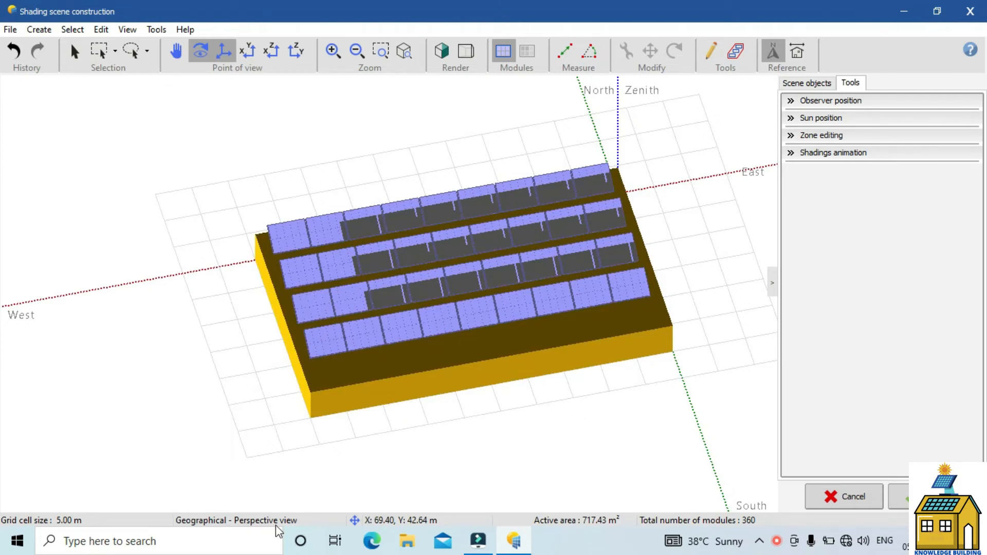
pyautogui.moveTo(405, 447); pyautogui.dragTo(304, 257)
pyautogui.moveTo(405, 298); pyautogui.dragTo(306, 220)
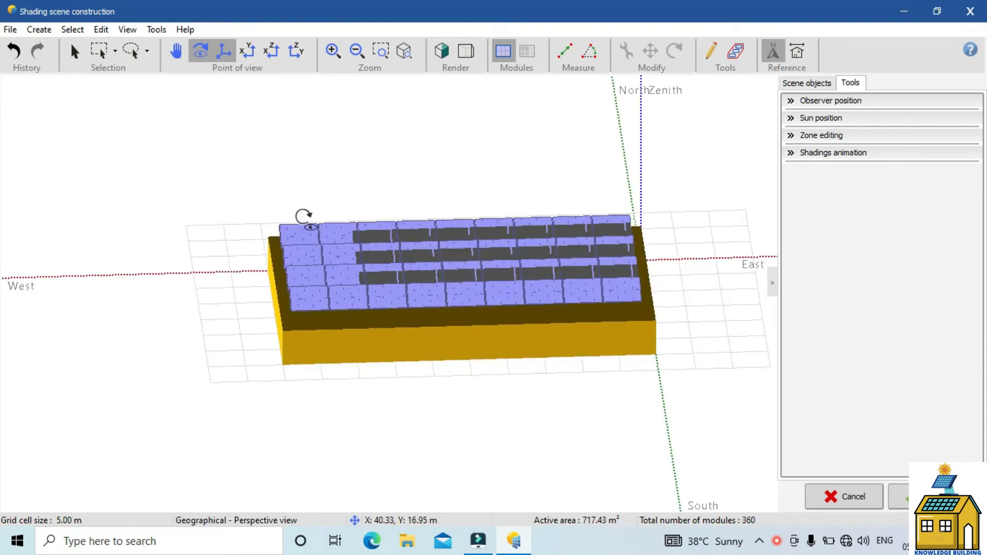
# Compare the shaded table rows in the standard perspective, top and front views
pyautogui.click(223, 52)
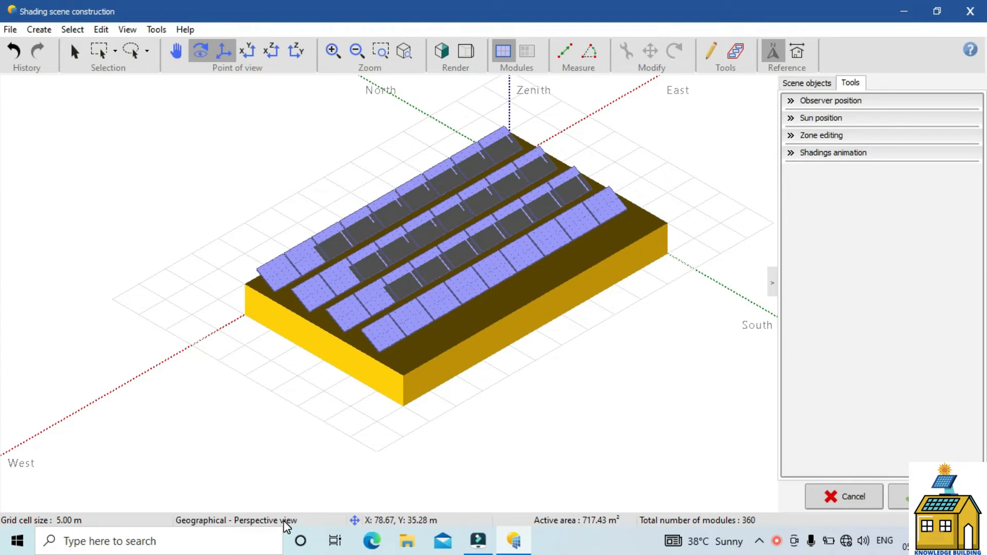
pyautogui.click(245, 54)
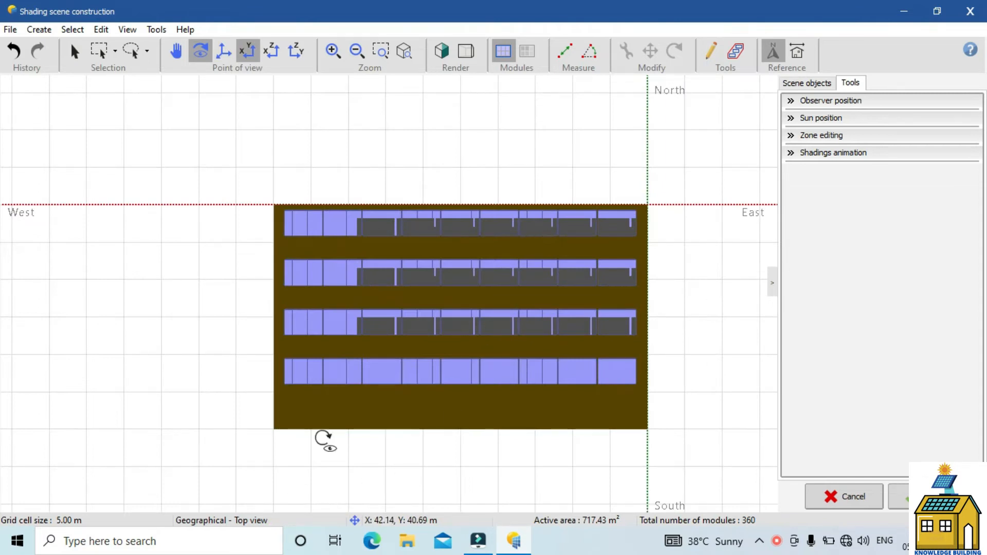
pyautogui.click(277, 54)
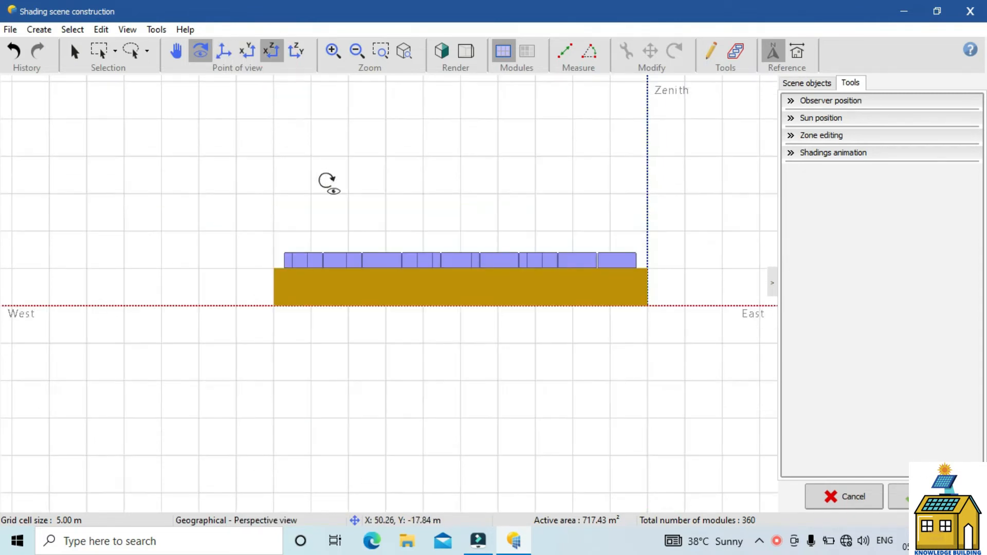
pyautogui.moveTo(455, 246); pyautogui.dragTo(437, 383)
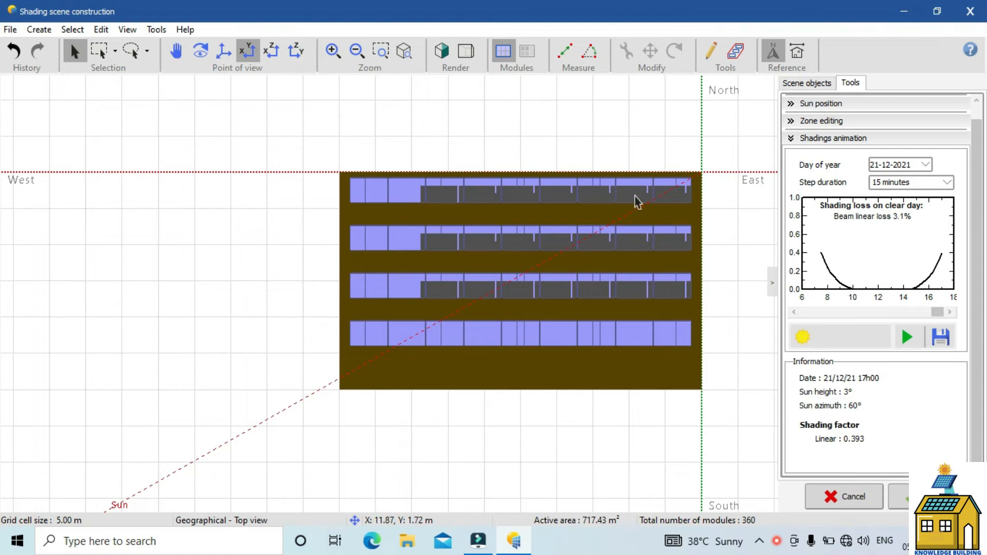
# Collapse the shadings animation tool and switch the scene to wireframe rendering
pyautogui.click(836, 139)
pyautogui.scroll(2, 505, 223)
pyautogui.scroll(-2, 506, 223)
pyautogui.click(443, 52)
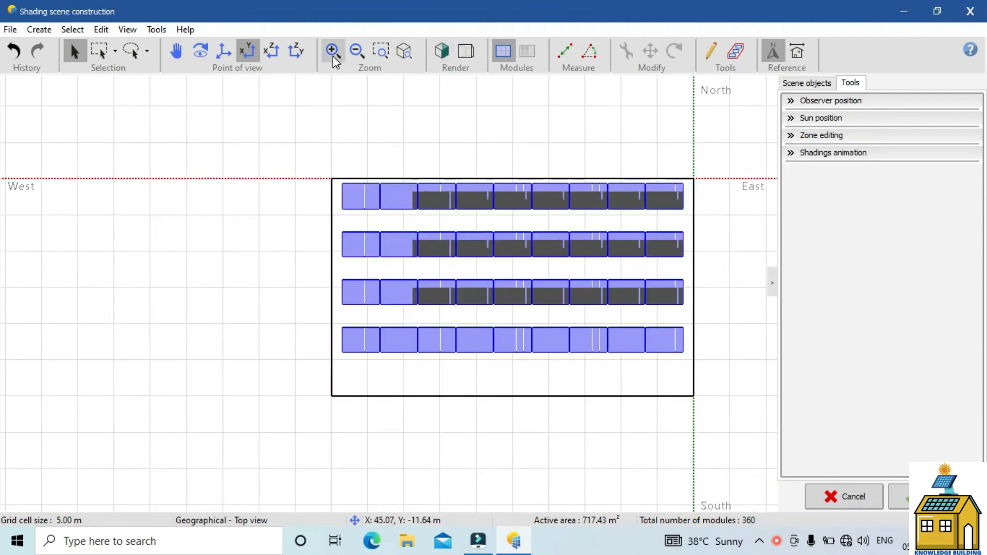
# Inspect the shadows cast between the table rows on the roof from several perspective angles
pyautogui.click(205, 52)
pyautogui.moveTo(507, 414); pyautogui.dragTo(824, 185)
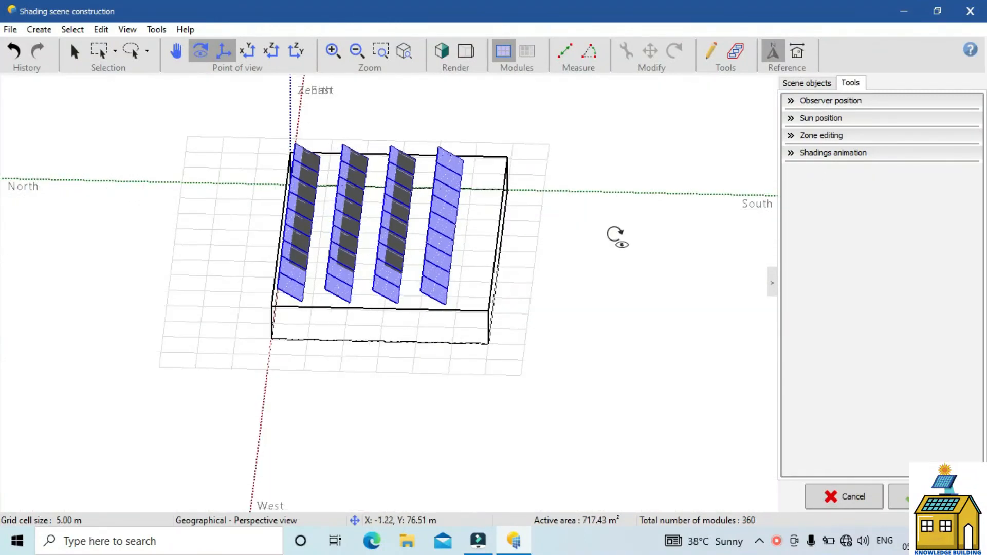
pyautogui.moveTo(548, 289); pyautogui.dragTo(408, 307)
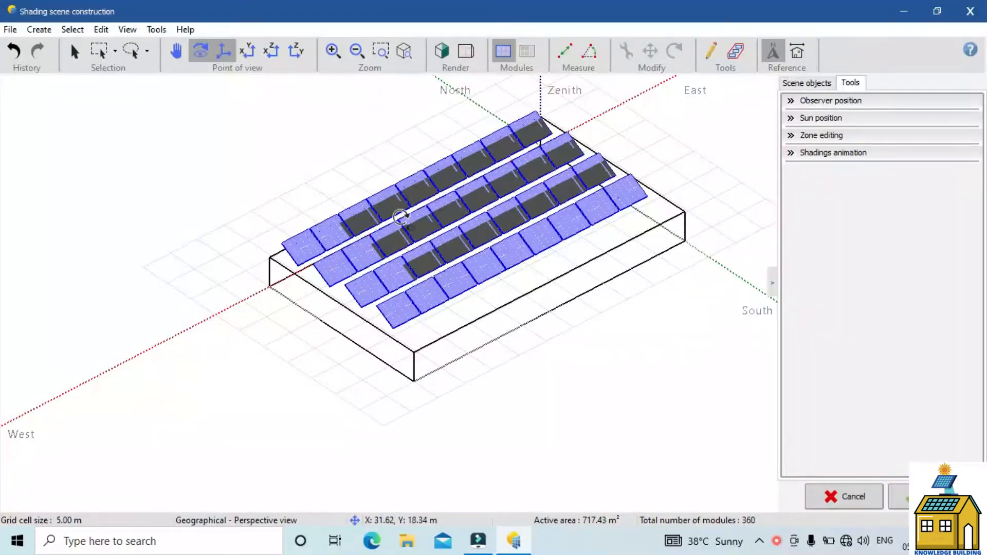
pyautogui.moveTo(514, 352); pyautogui.dragTo(581, 385)
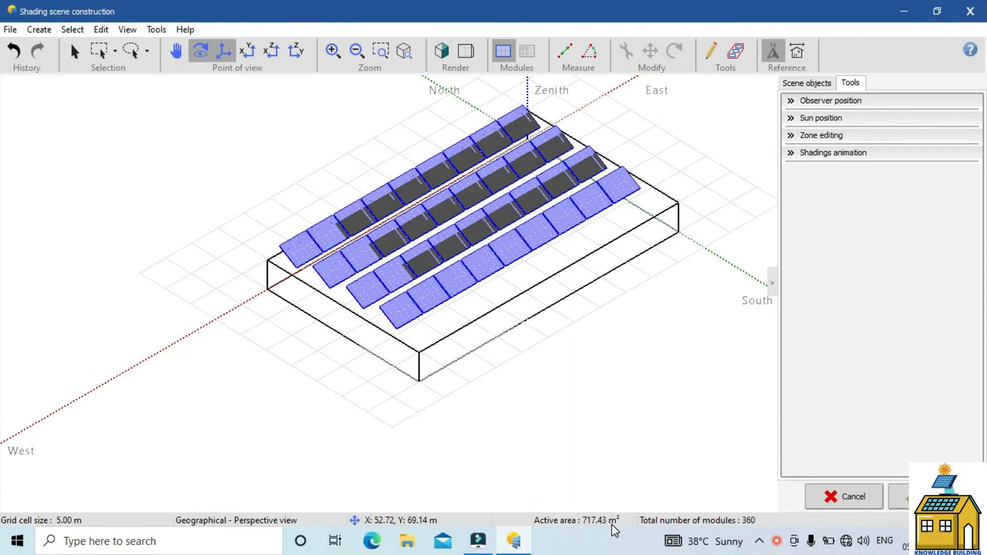
pyautogui.moveTo(581, 360); pyautogui.dragTo(622, 284)
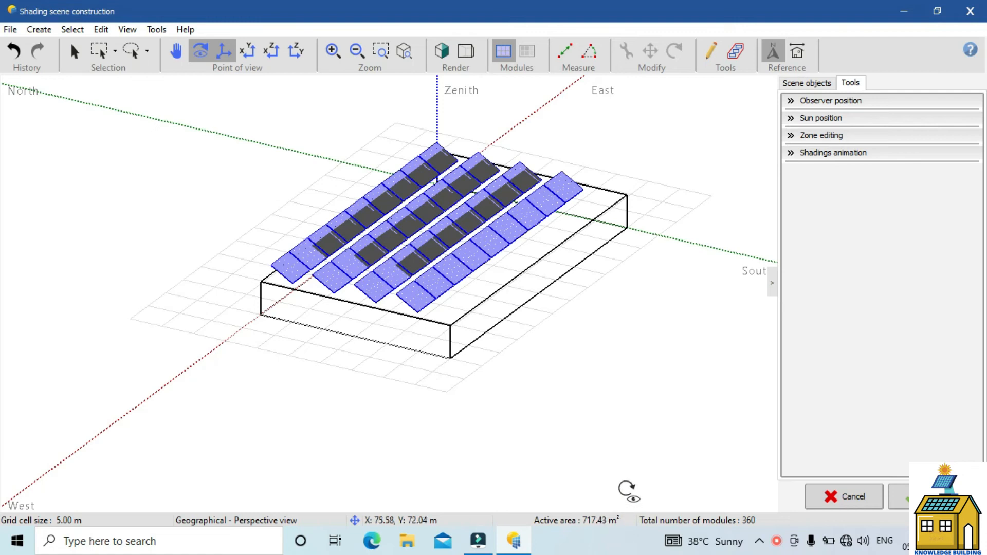
pyautogui.moveTo(520, 439); pyautogui.dragTo(503, 434)
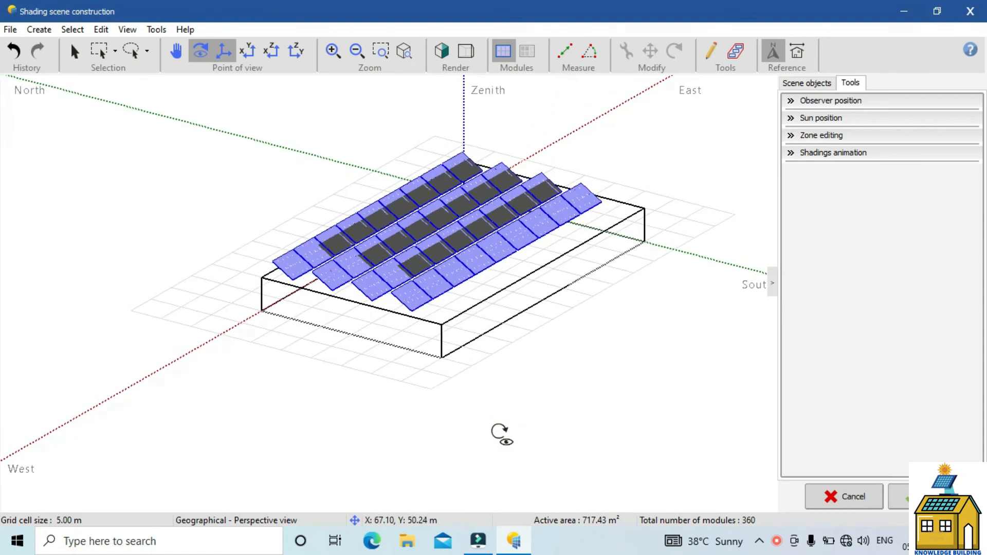
pyautogui.moveTo(614, 335); pyautogui.dragTo(573, 467)
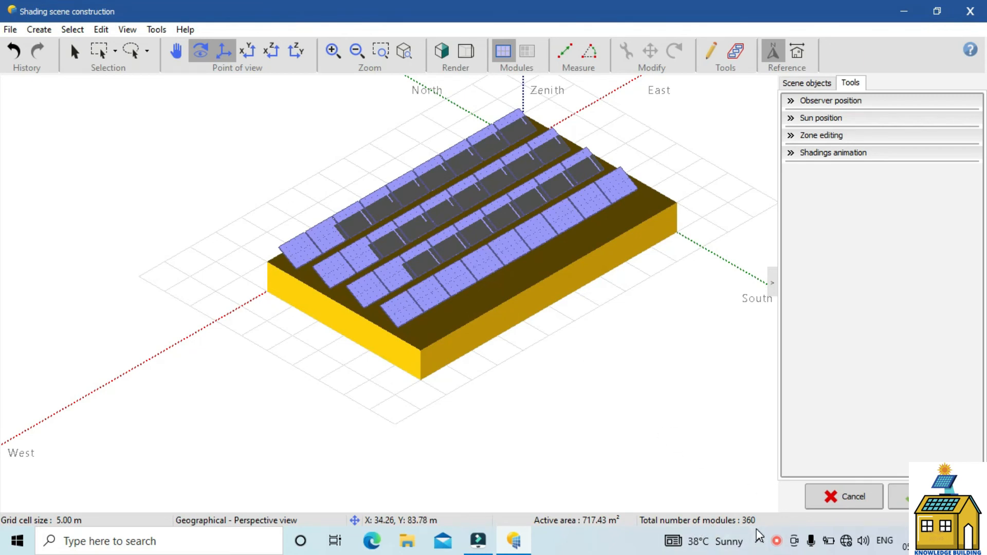
pyautogui.moveTo(710, 392); pyautogui.dragTo(645, 324)
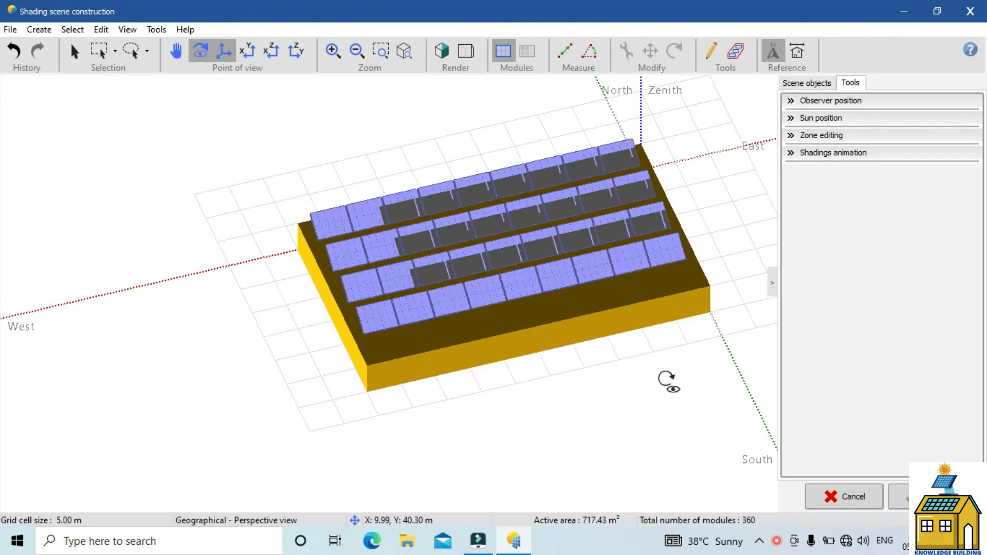
pyautogui.moveTo(619, 362); pyautogui.dragTo(600, 387)
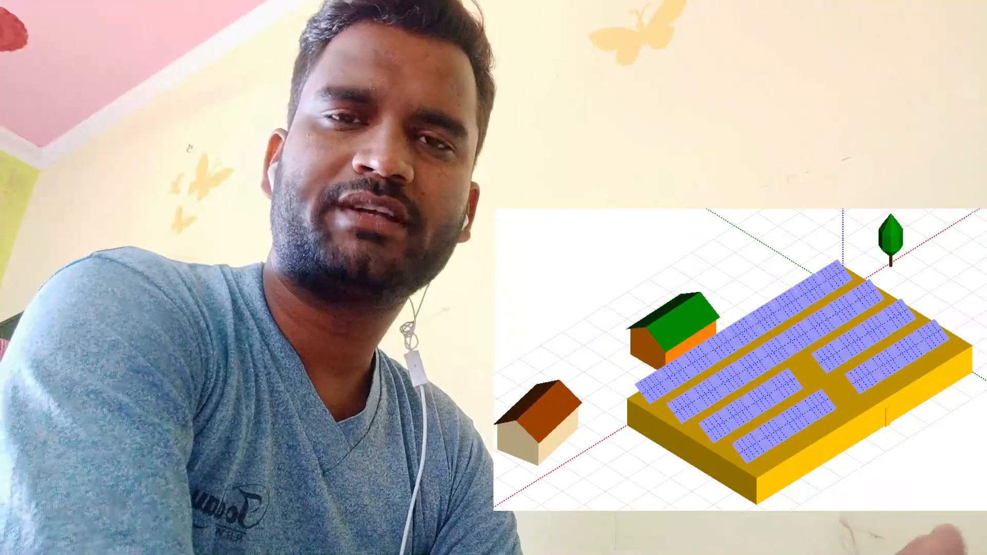